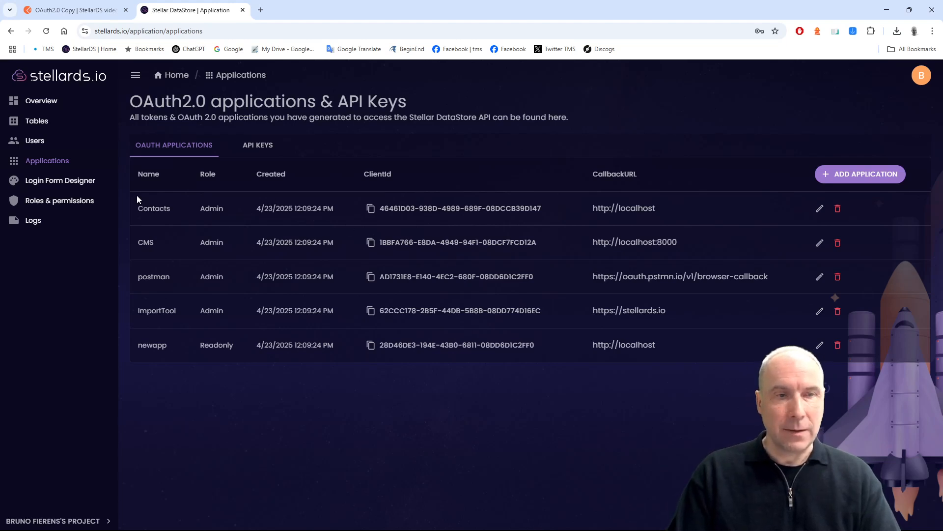
Open the Login Form Designer and turn off the custom design for the login form.
{"action": "left_click", "coordinate": [76, 183]}
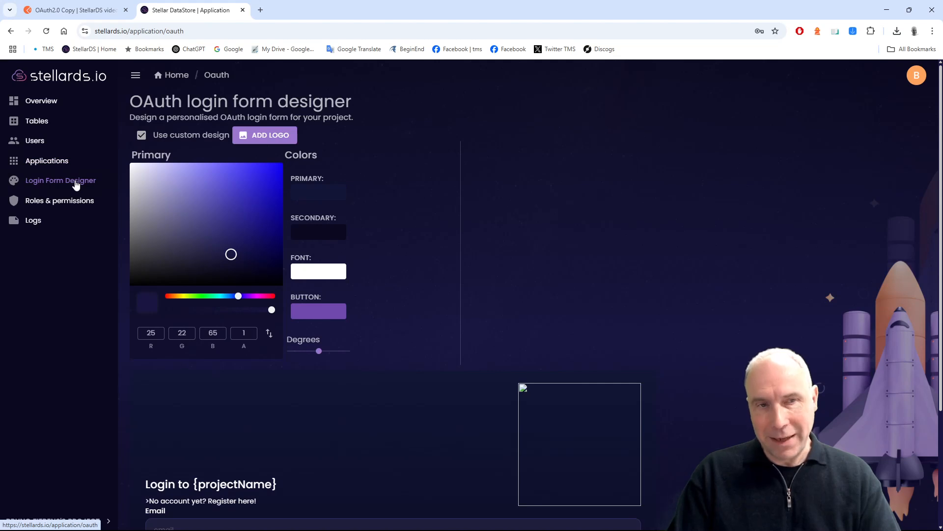
{"action": "left_click", "coordinate": [174, 134]}
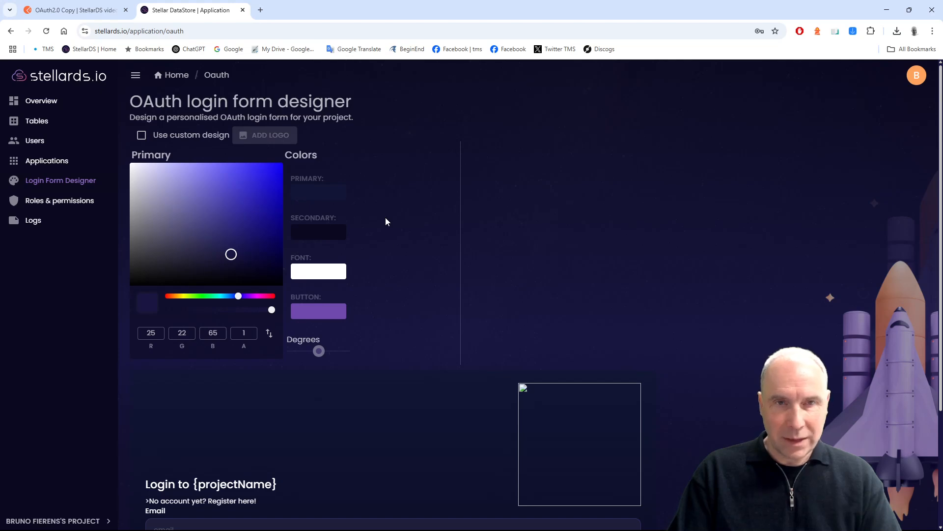
{"action": "scroll", "coordinate": [396, 241], "scroll_direction": "down", "scroll_amount": 1}
{"action": "scroll", "coordinate": [396, 243], "scroll_direction": "down", "scroll_amount": 2}
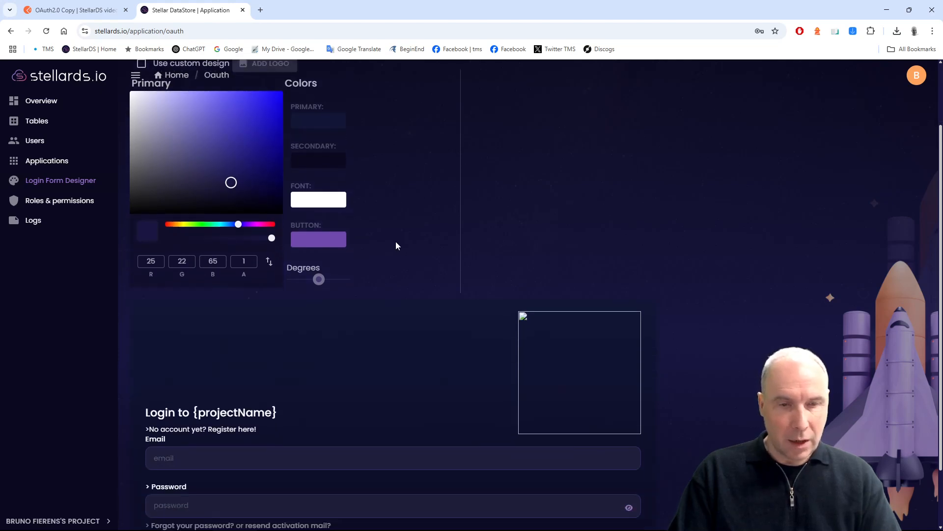
{"action": "scroll", "coordinate": [391, 243], "scroll_direction": "up", "scroll_amount": 3}
Switch to Postman and request a new access token to view the default login form, closing it without logging in.
{"action": "left_click", "coordinate": [101, 10]}
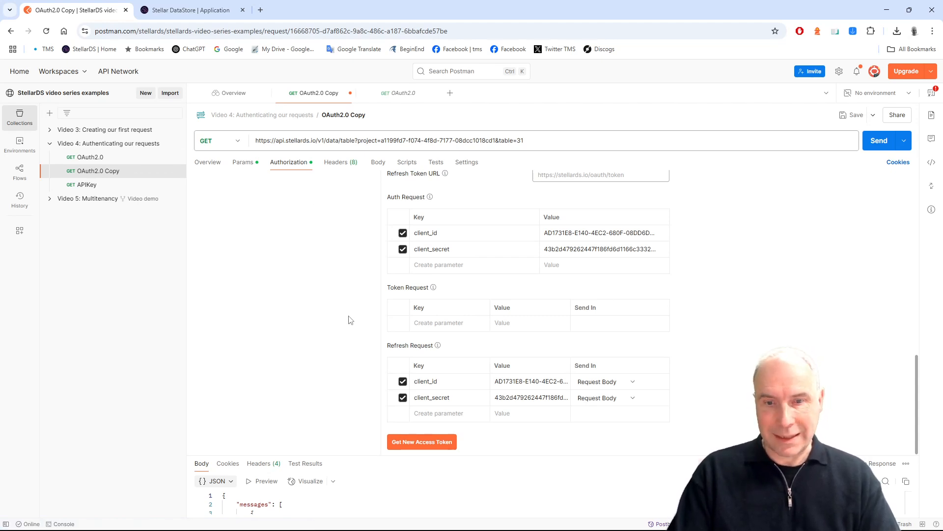
{"action": "left_click", "coordinate": [418, 443]}
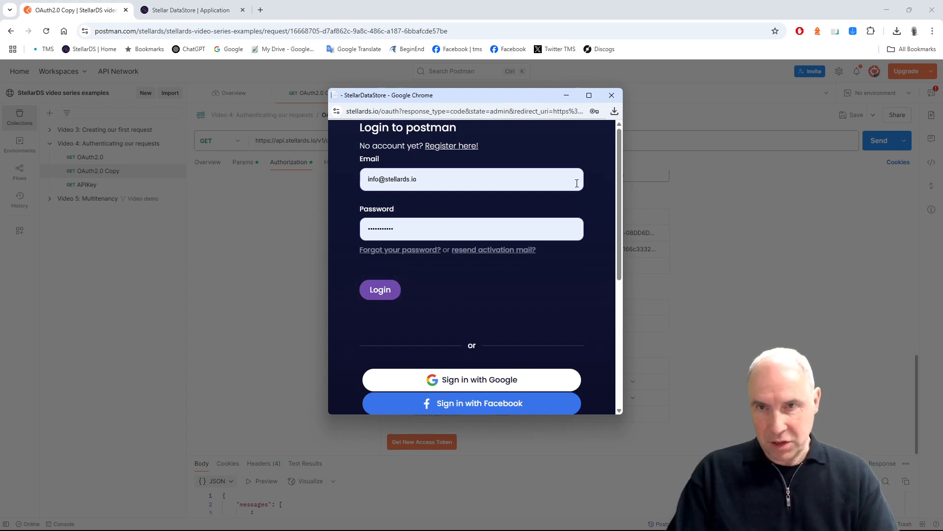
{"action": "left_click", "coordinate": [612, 96]}
{"action": "left_click", "coordinate": [524, 339]}
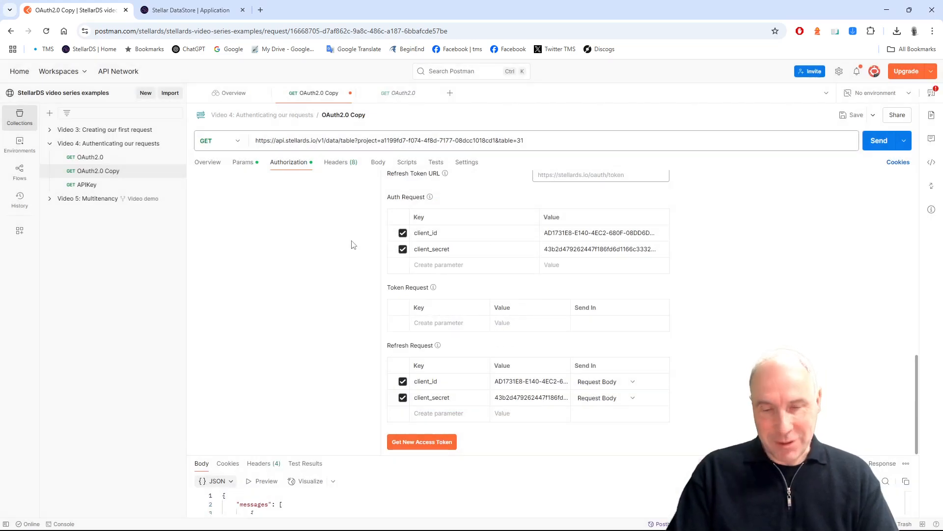
Return to the StellarDS form designer, enable the custom design and set the primary colour to light blue-grey, RGB 190, 194, 219.
{"action": "left_click", "coordinate": [221, 14]}
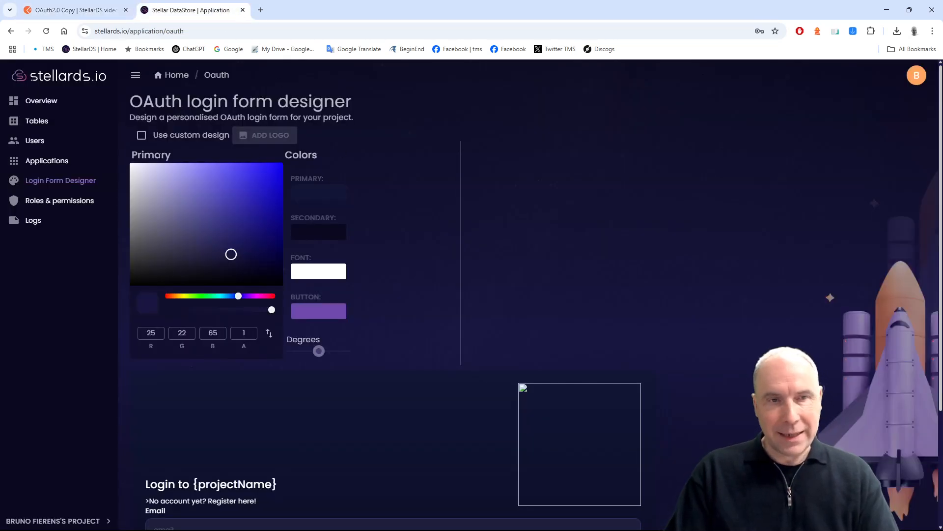
{"action": "left_click", "coordinate": [141, 135]}
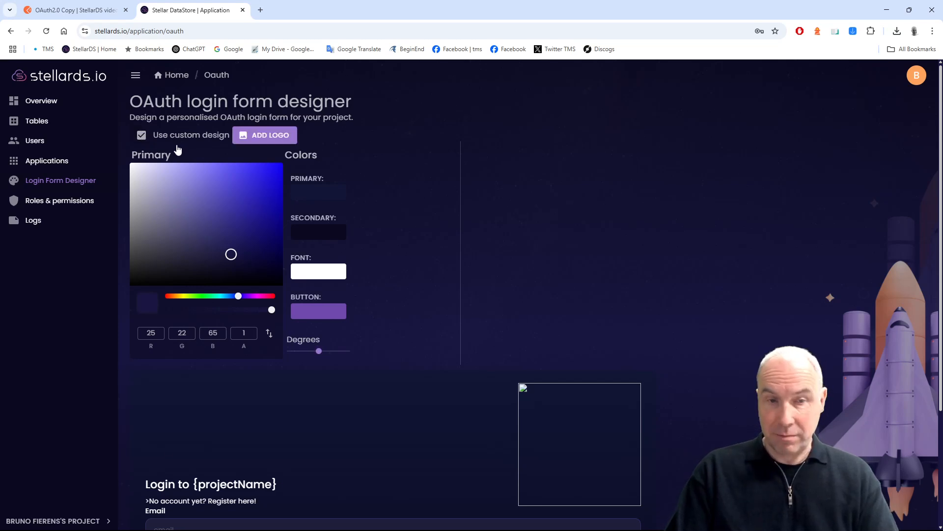
{"action": "left_click", "coordinate": [312, 195]}
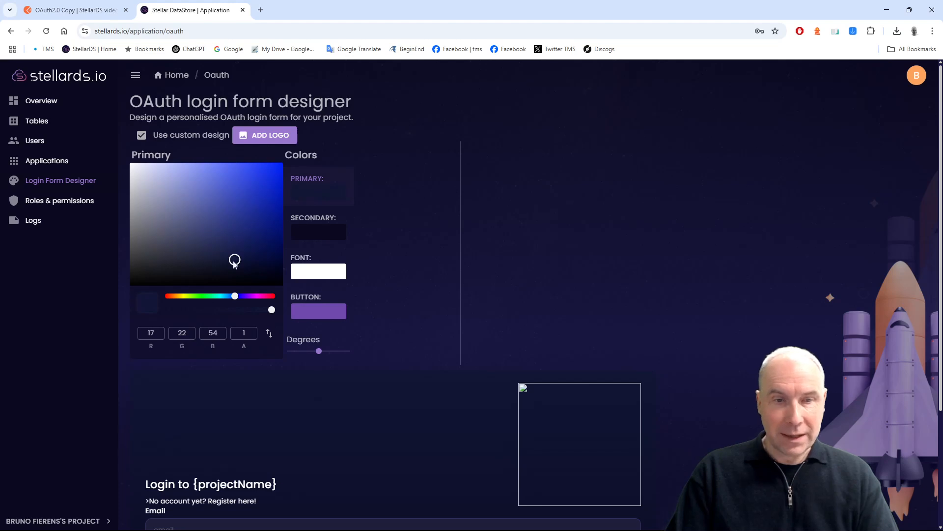
{"action": "left_click_drag", "start_coordinate": [235, 259], "coordinate": [151, 182]}
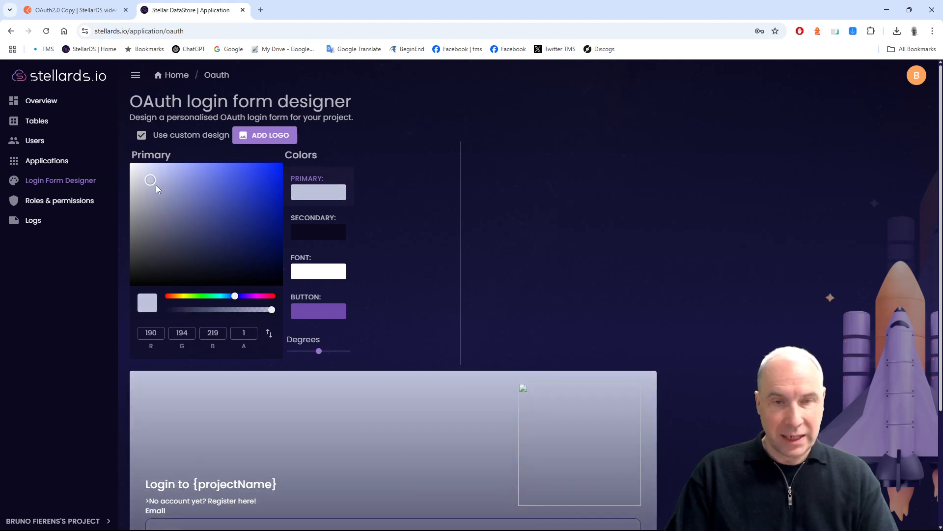
Set the login form's secondary colour to near-black, RGB 21, 21, 24, and review the gradient in the preview.
{"action": "left_click", "coordinate": [318, 231]}
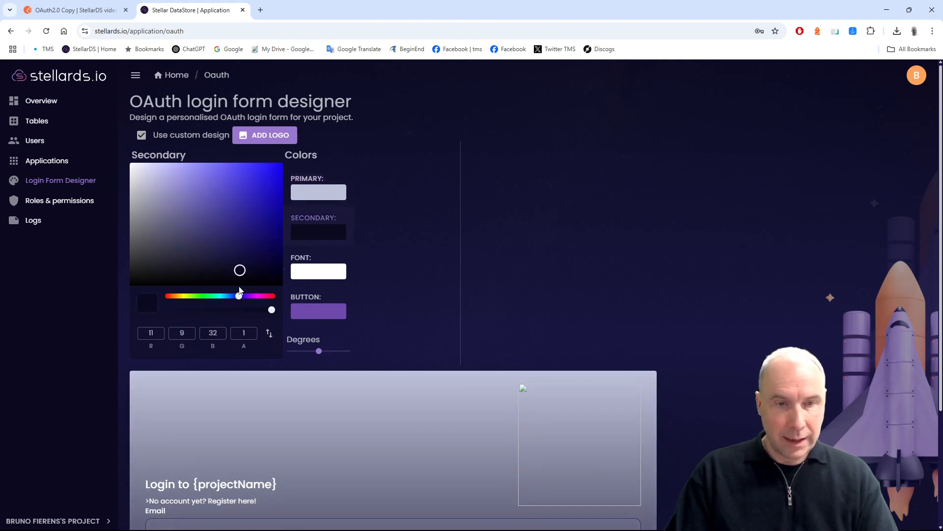
{"action": "left_click_drag", "start_coordinate": [240, 271], "coordinate": [152, 273]}
{"action": "scroll", "coordinate": [585, 273], "scroll_direction": "down", "scroll_amount": 3}
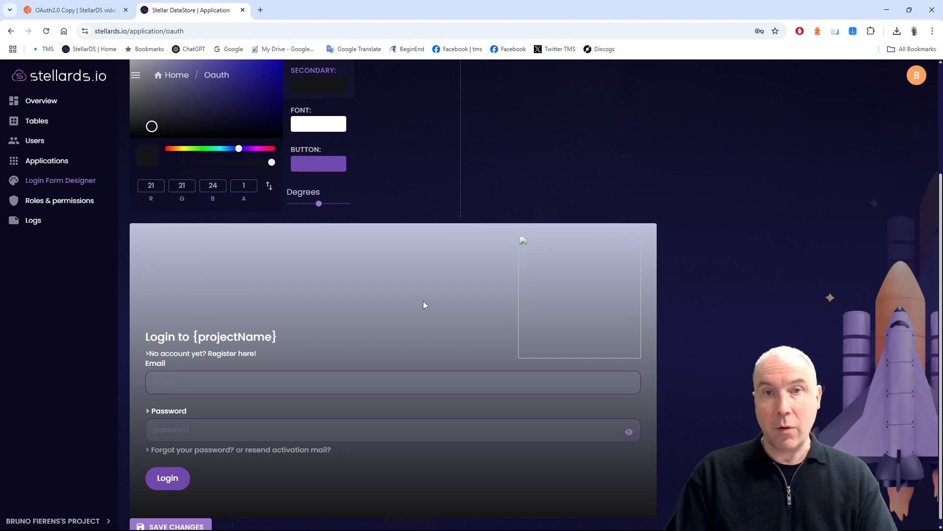
{"action": "scroll", "coordinate": [424, 305], "scroll_direction": "up", "scroll_amount": 3}
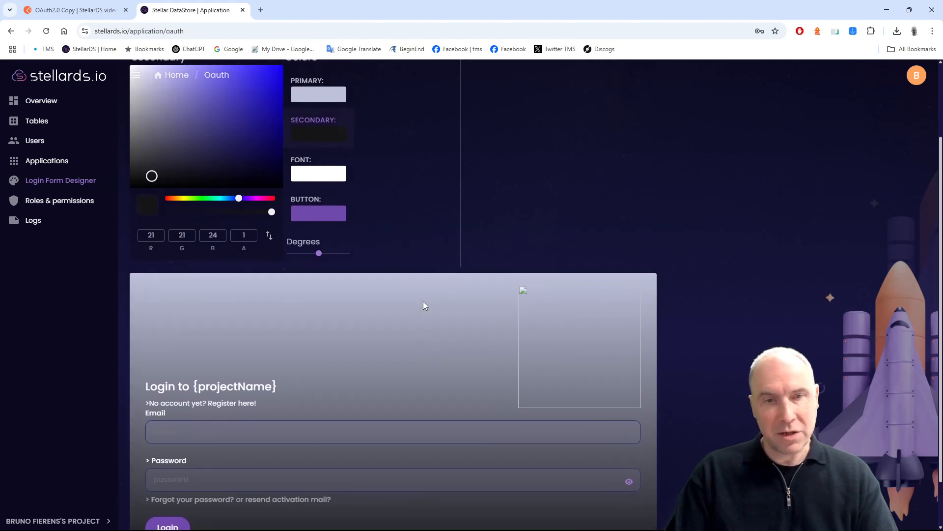
{"action": "scroll", "coordinate": [423, 305], "scroll_direction": "down", "scroll_amount": 3}
{"action": "scroll", "coordinate": [423, 309], "scroll_direction": "up", "scroll_amount": 2}
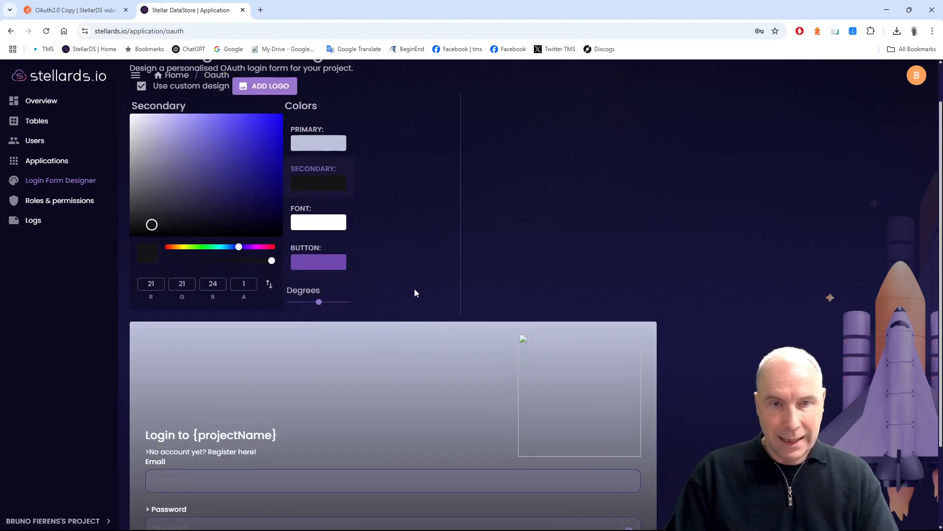
Set the login form's font colour to orange, RGB 255, 152, 0, and check it in the preview.
{"action": "left_click", "coordinate": [326, 222]}
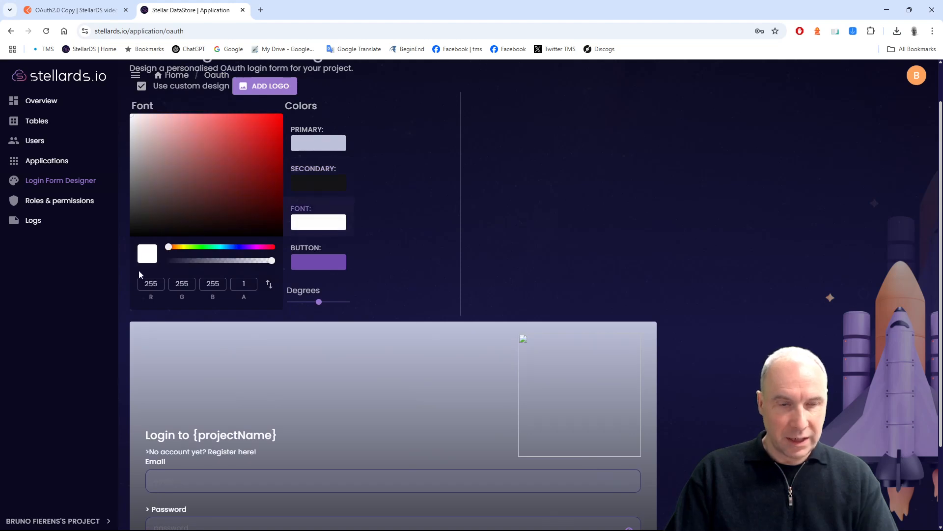
{"action": "left_click_drag", "start_coordinate": [171, 248], "coordinate": [191, 250]}
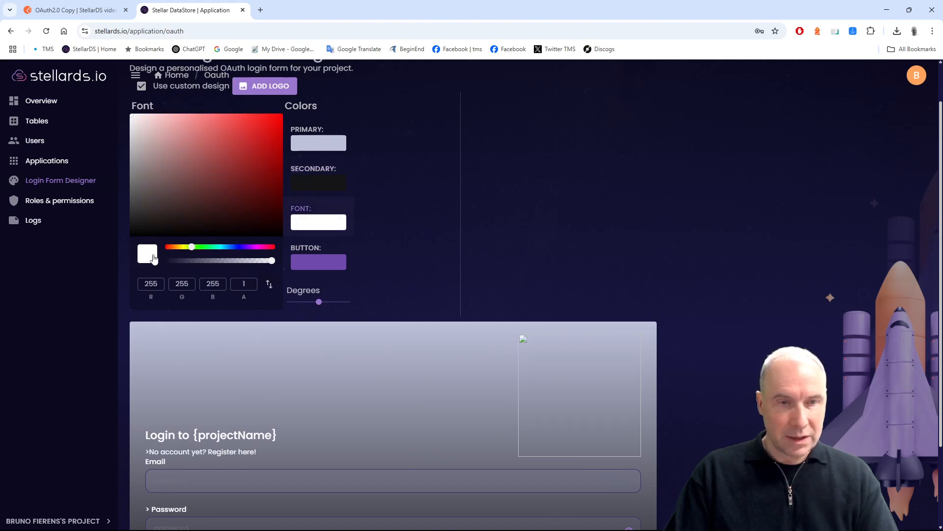
{"action": "left_click", "coordinate": [152, 255]}
{"action": "left_click", "coordinate": [195, 254]}
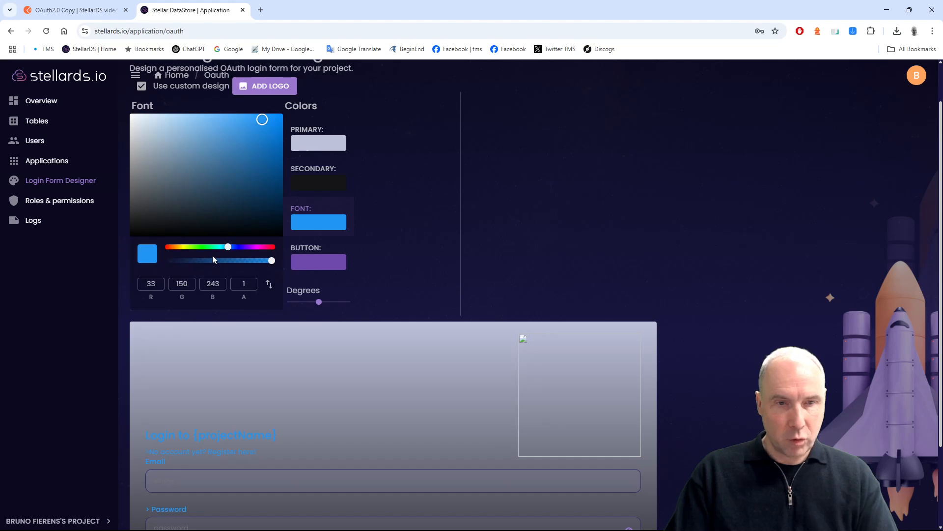
{"action": "left_click", "coordinate": [148, 254]}
{"action": "left_click", "coordinate": [243, 253]}
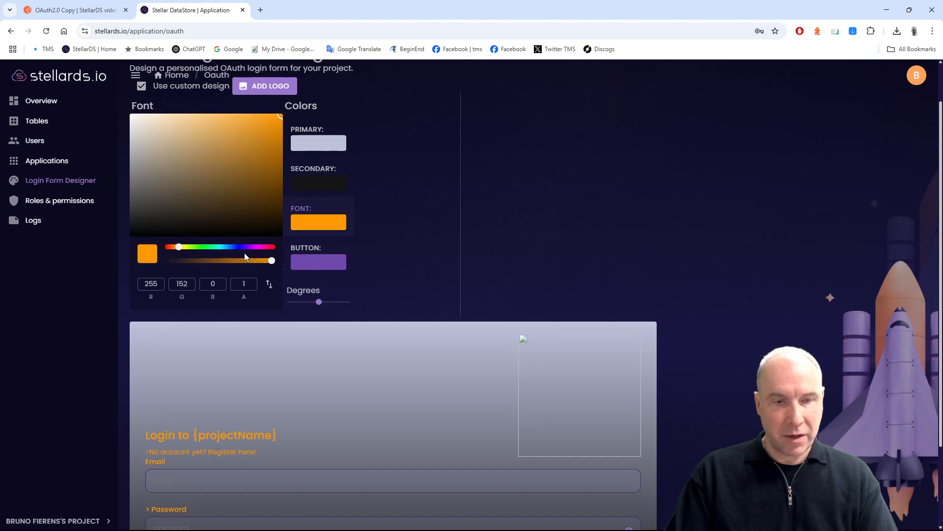
{"action": "scroll", "coordinate": [385, 254], "scroll_direction": "down", "scroll_amount": 1}
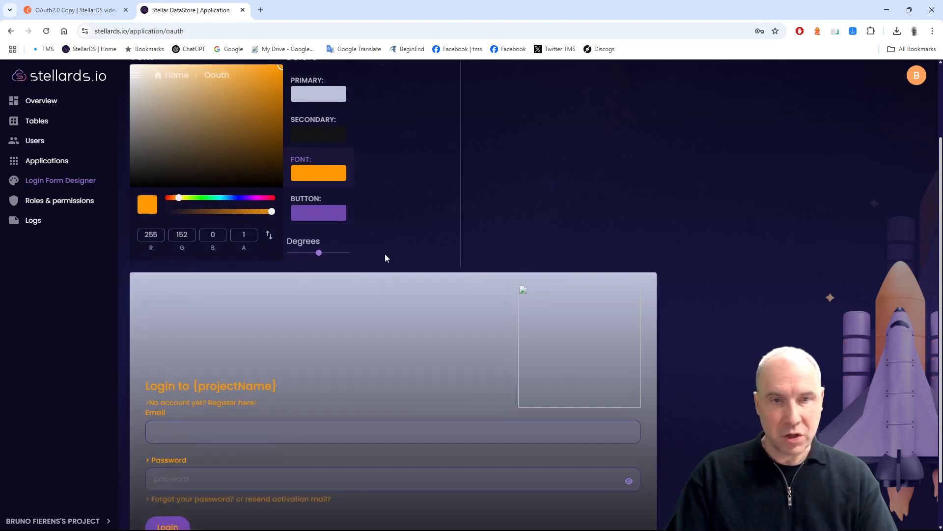
{"action": "scroll", "coordinate": [386, 255], "scroll_direction": "down", "scroll_amount": 1}
{"action": "scroll", "coordinate": [381, 257], "scroll_direction": "up", "scroll_amount": 2}
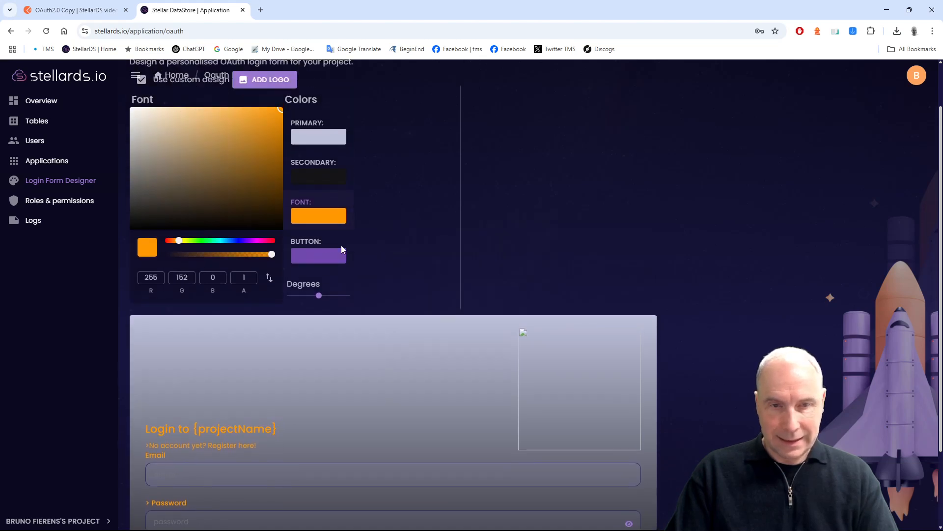
Select the button colour and adjust its shade and hue to a muted teal, RGB 73, 112, 116.
{"action": "left_click", "coordinate": [320, 256]}
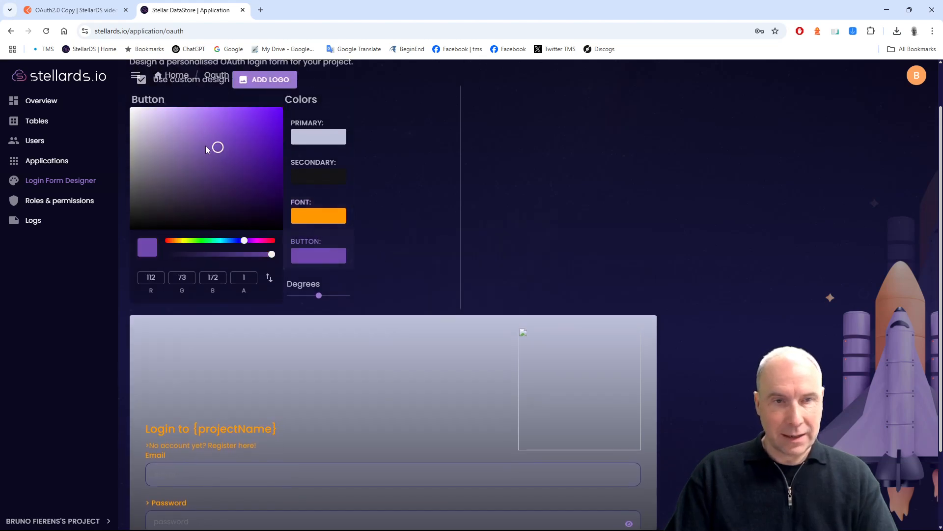
{"action": "left_click", "coordinate": [185, 129]}
{"action": "mouse_move", "coordinate": [185, 130]}
{"action": "left_mouse_down"}
{"action": "mouse_move", "coordinate": [171, 141]}
{"action": "mouse_move", "coordinate": [186, 173]}
{"action": "left_mouse_up"}
{"action": "left_click_drag", "start_coordinate": [244, 241], "coordinate": [221, 241]}
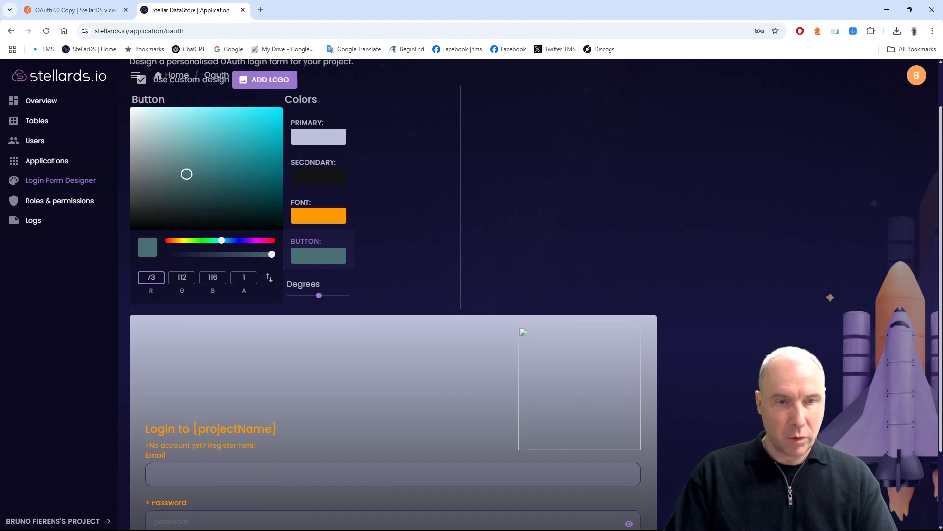
Change the button colour to white by setting its red, green and blue values to 255.
{"action": "double_click", "coordinate": [140, 279]}
{"action": "type", "text": "255"}
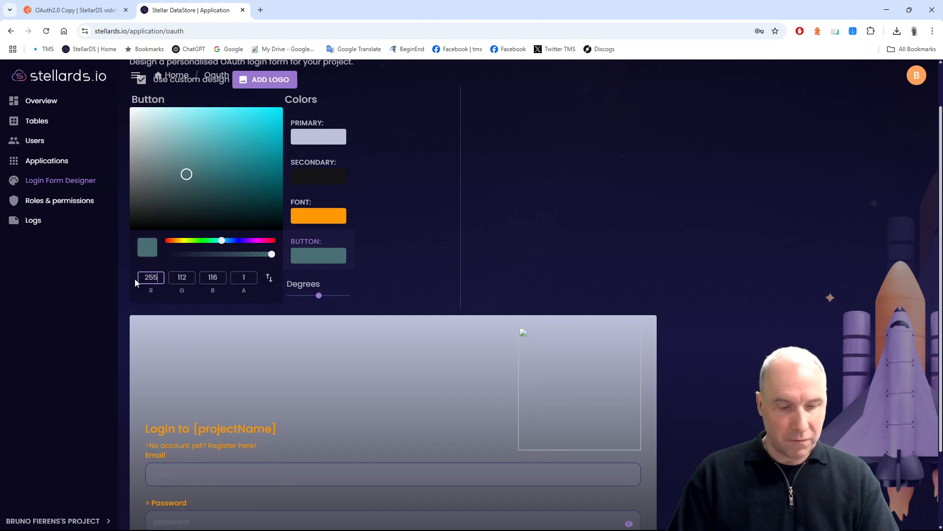
{"action": "key", "text": "Tab"}
{"action": "type", "text": "255"}
{"action": "key", "text": "Tab"}
{"action": "type", "text": "255"}
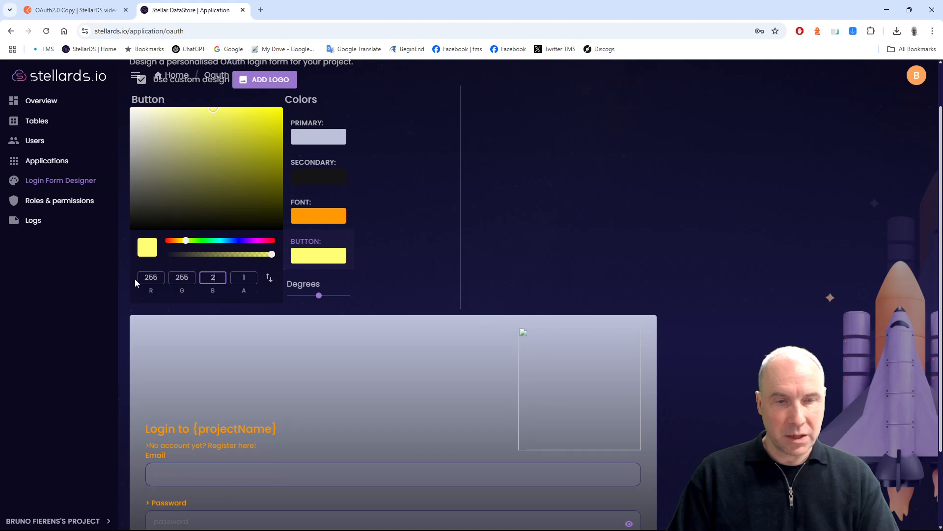
Enter 255 as the button colour's alpha, switch the colour value to HEX format and check the login button in the preview.
{"action": "key", "text": "Tab"}
{"action": "type", "text": "255"}
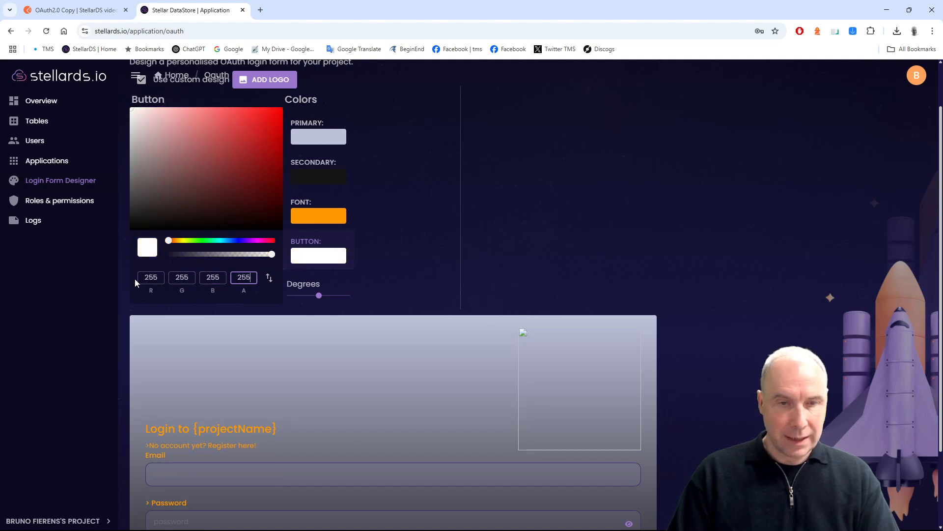
{"action": "key", "text": "BackSpace"}
{"action": "key", "text": "BackSpace"}
{"action": "key", "text": "BackSpace"}
{"action": "type", "text": "1"}
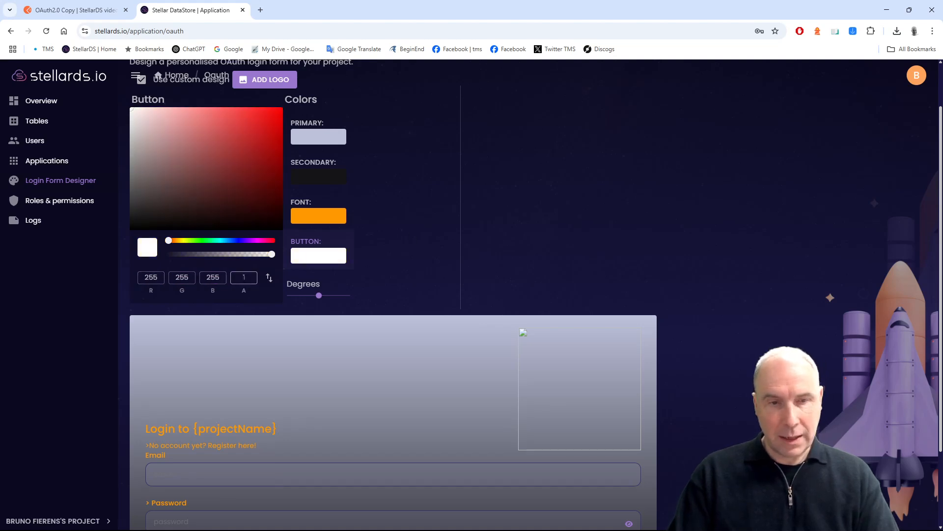
{"action": "key", "text": "BackSpace"}
{"action": "type", "text": "255"}
{"action": "key", "text": "Tab"}
{"action": "left_click", "coordinate": [268, 278]}
{"action": "left_click", "coordinate": [269, 278]}
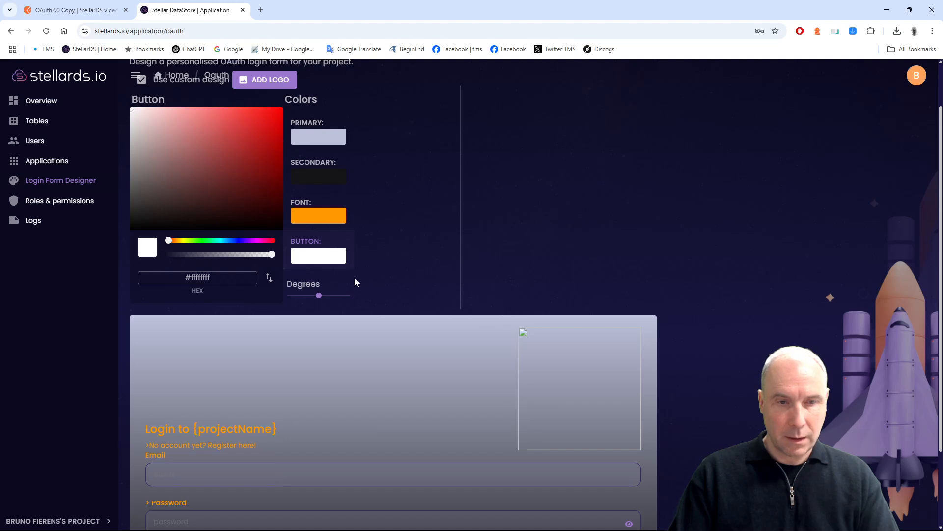
{"action": "scroll", "coordinate": [383, 278], "scroll_direction": "down", "scroll_amount": 2}
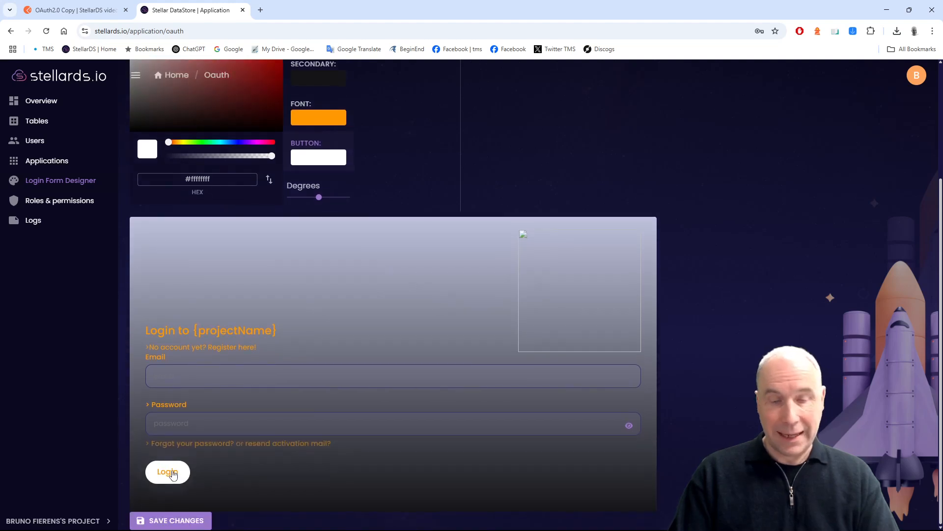
Add superhero.png from the Downloads folder as the login form's logo.
{"action": "scroll", "coordinate": [372, 351], "scroll_direction": "up", "scroll_amount": 1}
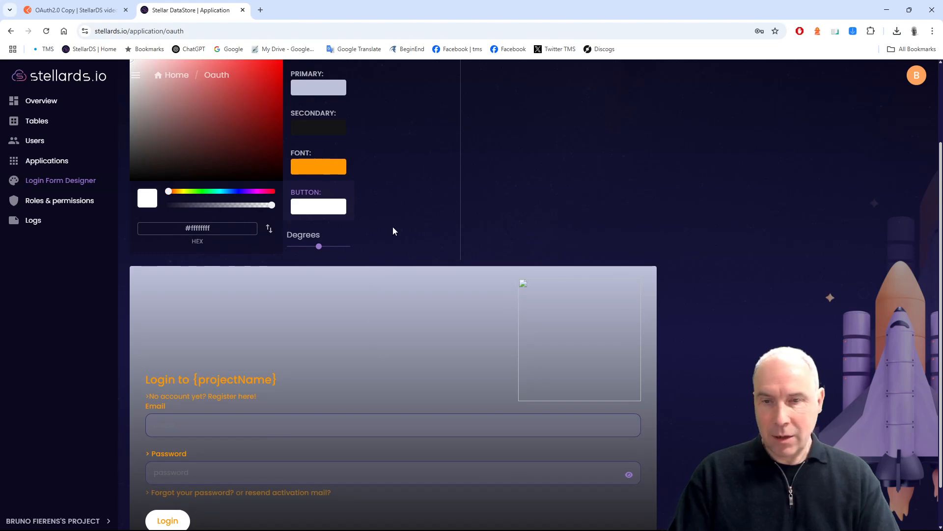
{"action": "scroll", "coordinate": [393, 230], "scroll_direction": "up", "scroll_amount": 1}
{"action": "scroll", "coordinate": [393, 230], "scroll_direction": "up", "scroll_amount": 1}
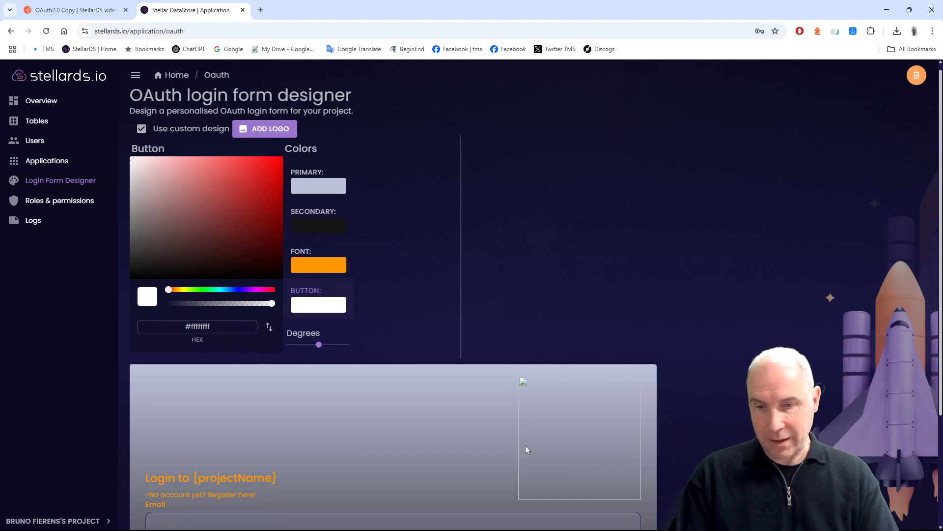
{"action": "left_click", "coordinate": [269, 131]}
{"action": "left_click", "coordinate": [174, 95]}
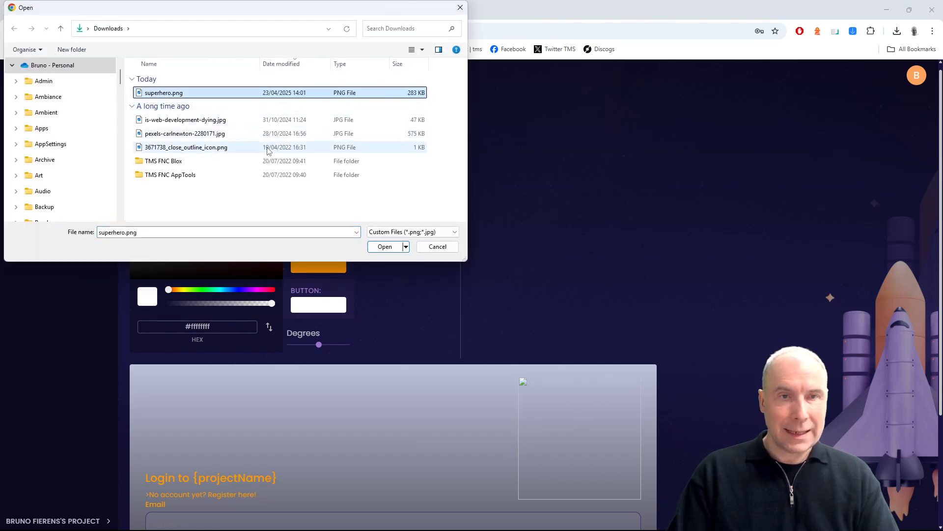
{"action": "left_click", "coordinate": [385, 247]}
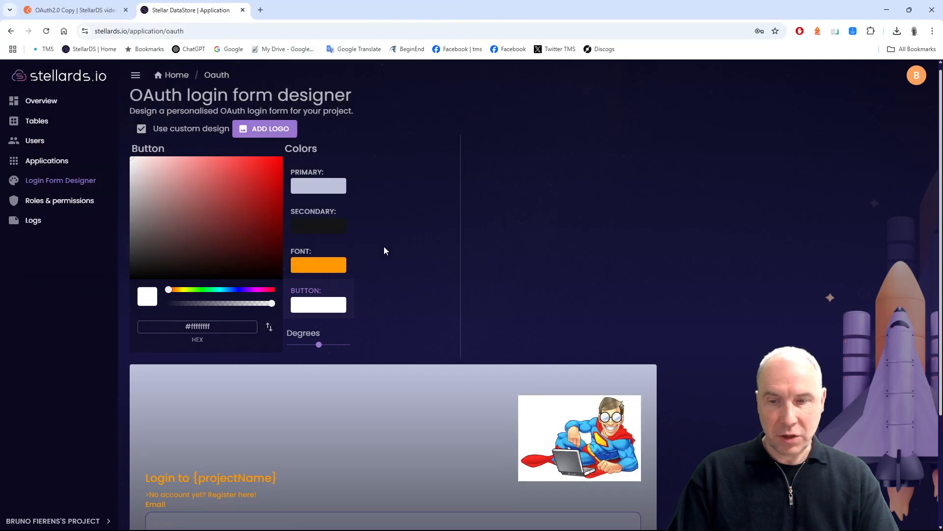
Review the finished login form preview and save the design changes.
{"action": "scroll", "coordinate": [578, 319], "scroll_direction": "down", "scroll_amount": 3}
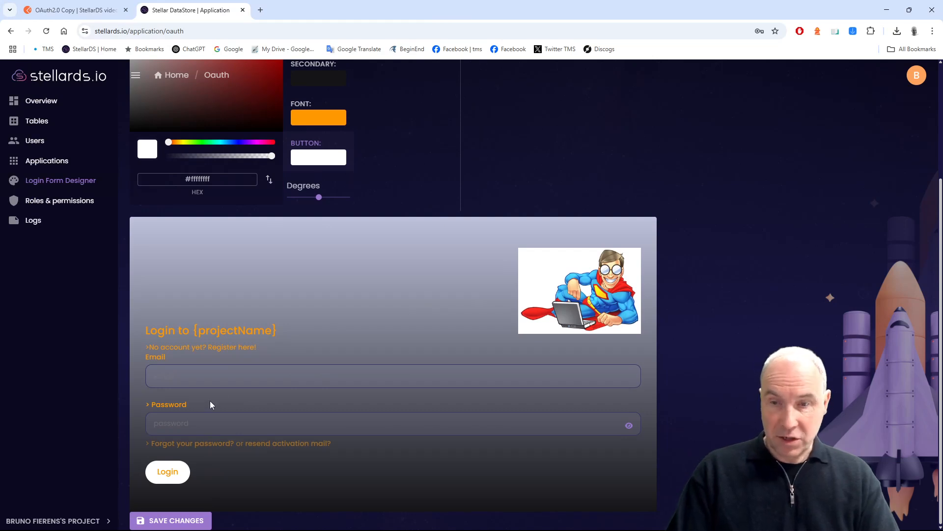
{"action": "left_click", "coordinate": [183, 516]}
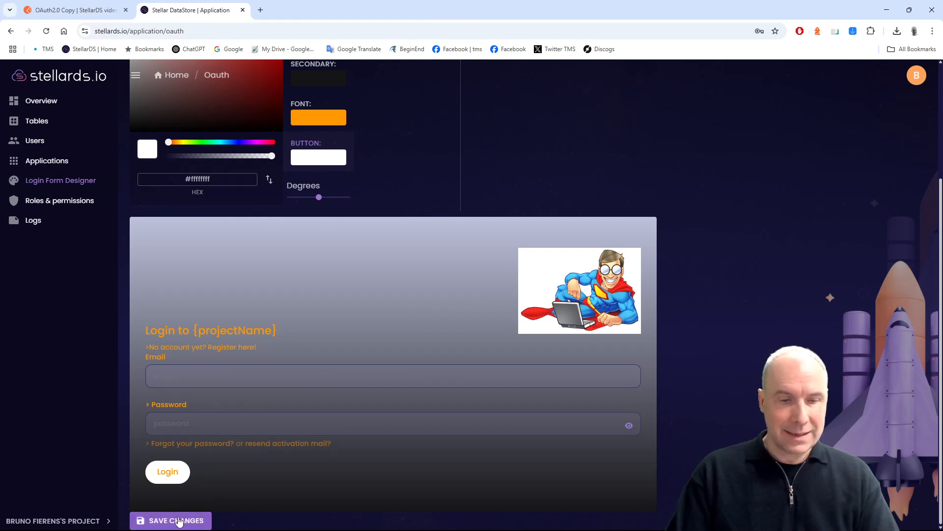
{"action": "scroll", "coordinate": [421, 188], "scroll_direction": "up", "scroll_amount": 3}
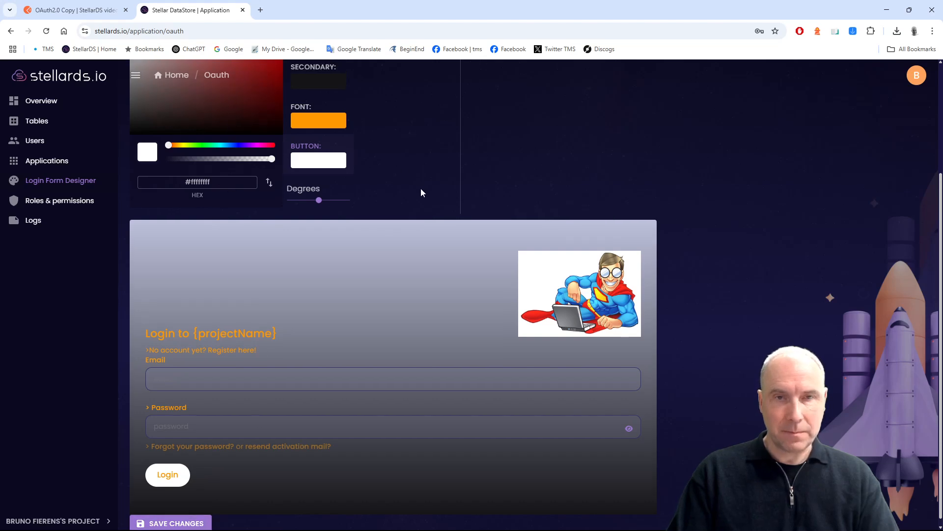
Switch to Postman and request a new access token to view the customized login form.
{"action": "left_click", "coordinate": [74, 10]}
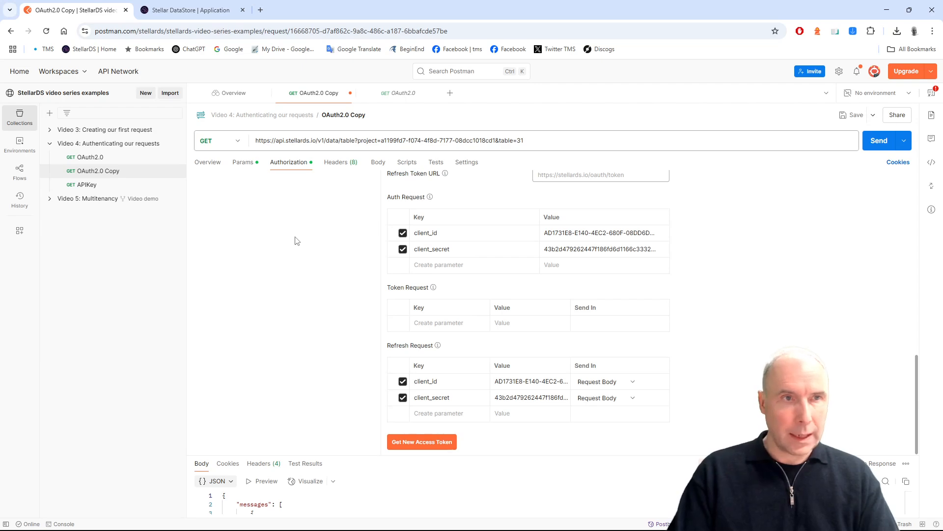
{"action": "left_click", "coordinate": [436, 443]}
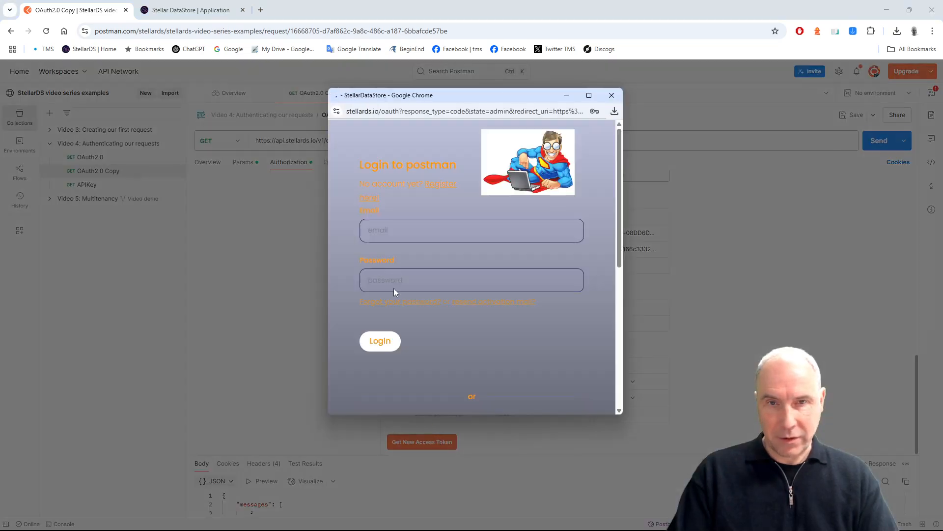